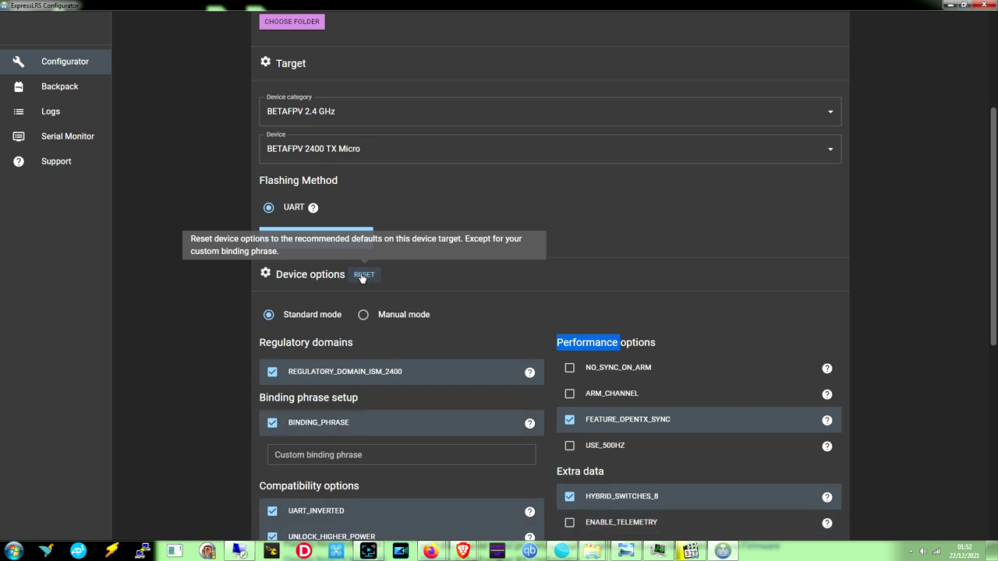
- Reset the device options to the recommended defaults, with UART_INVERTED and UNLOCK_HIGHER_POWER enabled
scroll(388, 285, down, 1)
scroll(391, 290, down, 1)
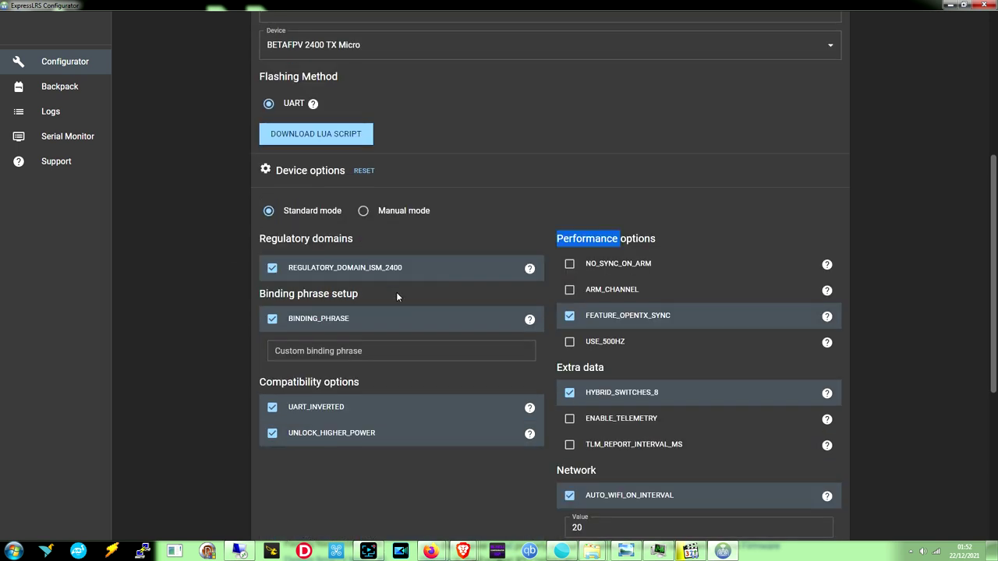
mouse_move(530, 409)
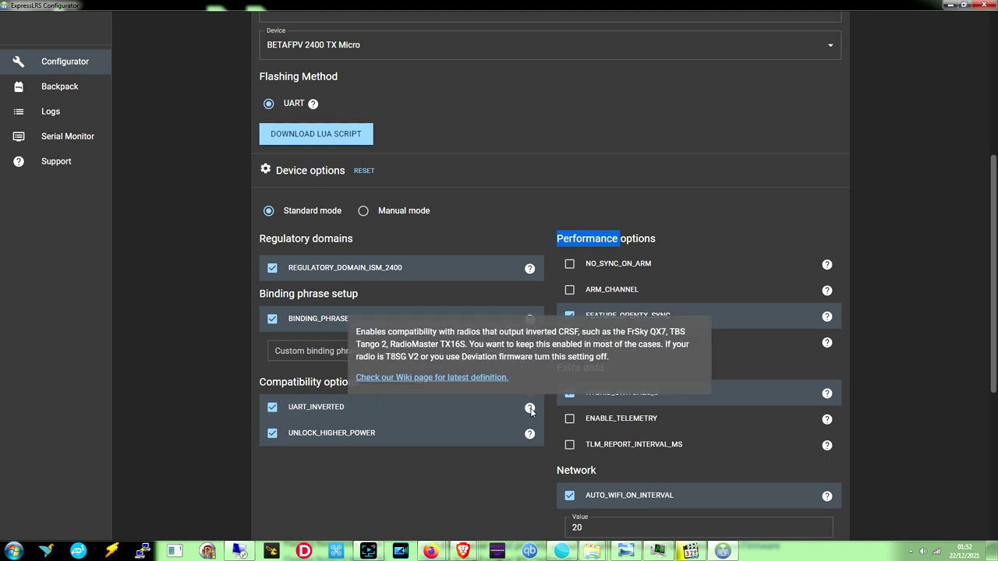
- Uncheck UART_INVERTED, keep UNLOCK_HIGHER_POWER on, and read the compatibility option explanations
click(273, 408)
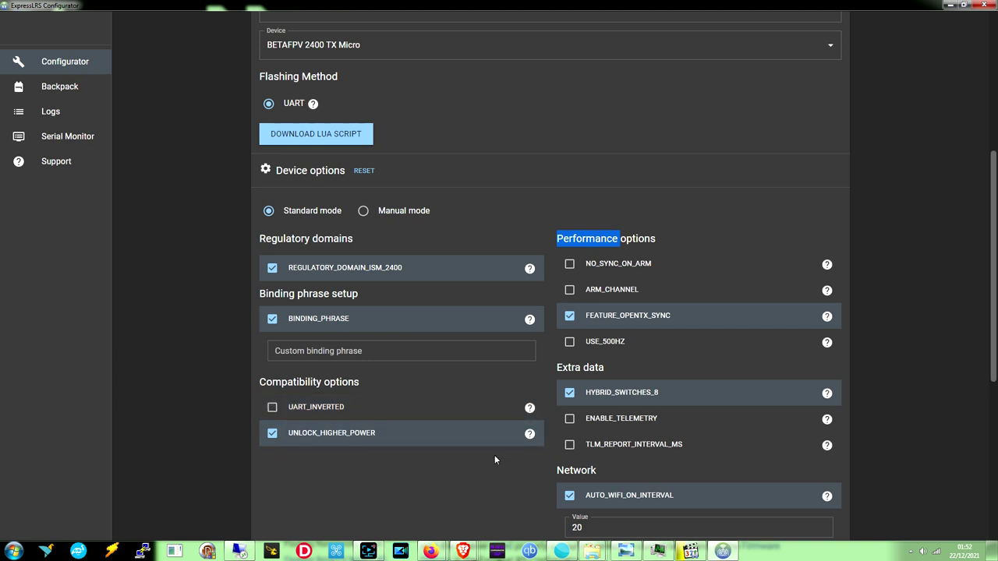
mouse_move(533, 438)
mouse_move(826, 266)
mouse_move(823, 295)
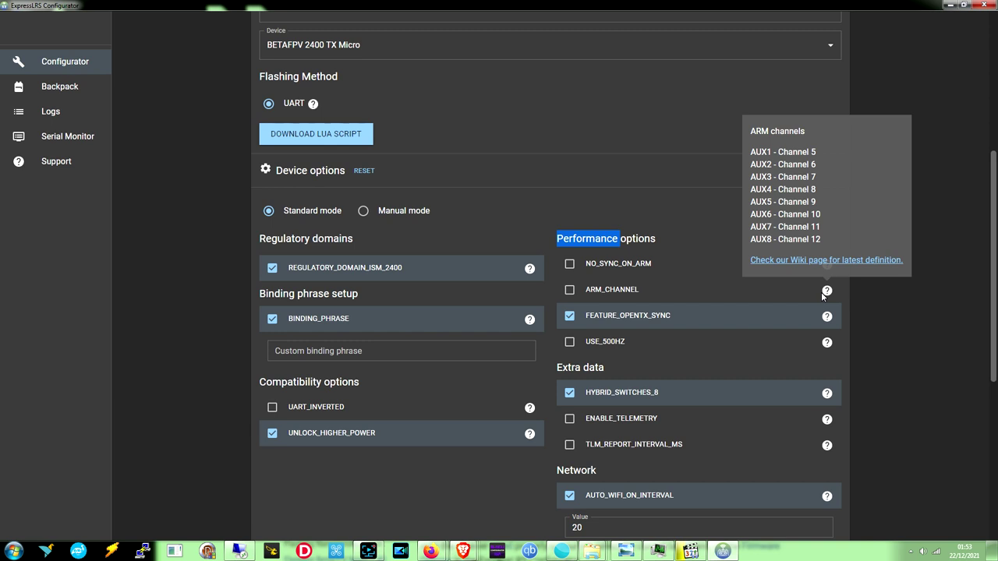
- Enable ARM_CHANNEL under Performance options and choose AUX4 as the arm channel
click(568, 290)
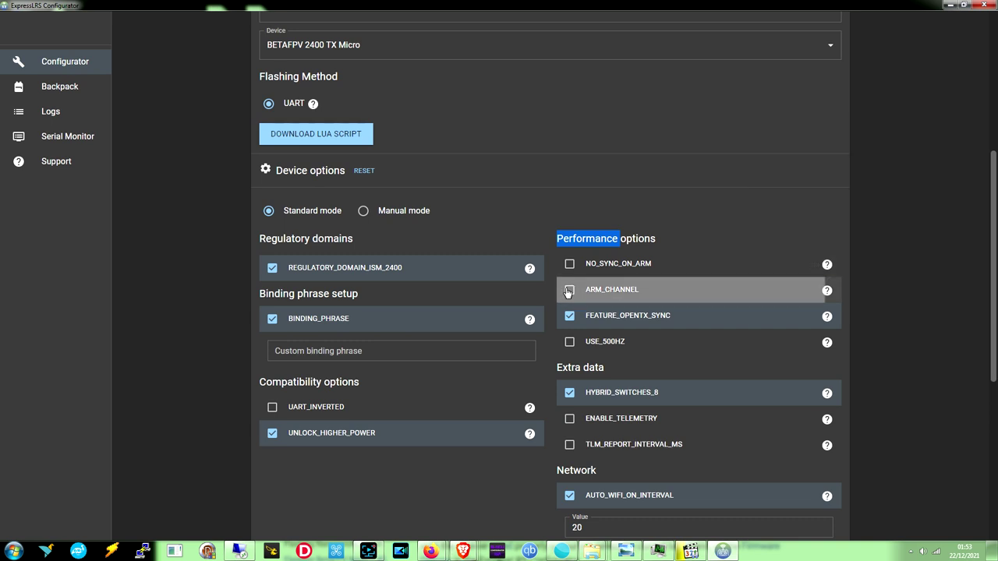
click(572, 294)
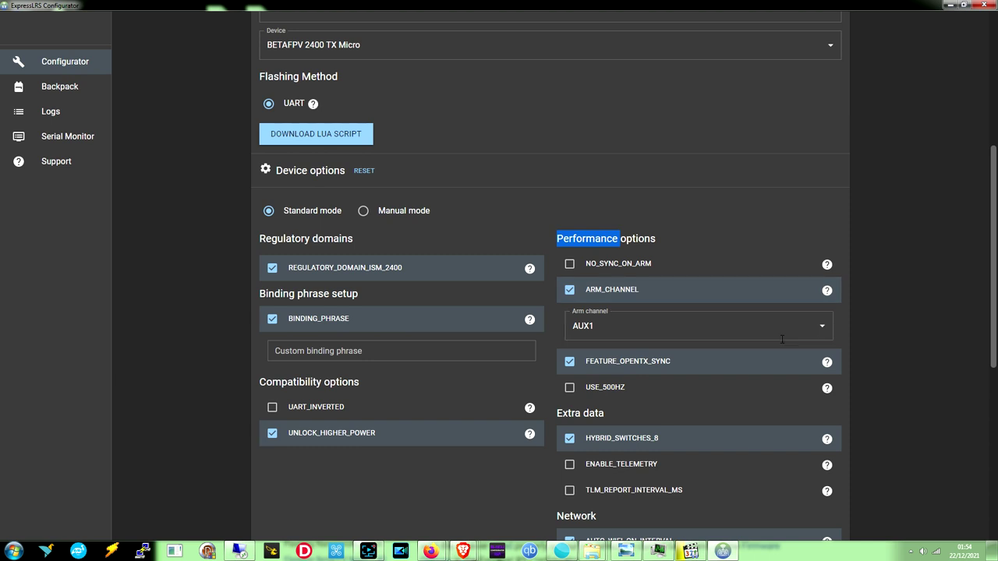
click(820, 337)
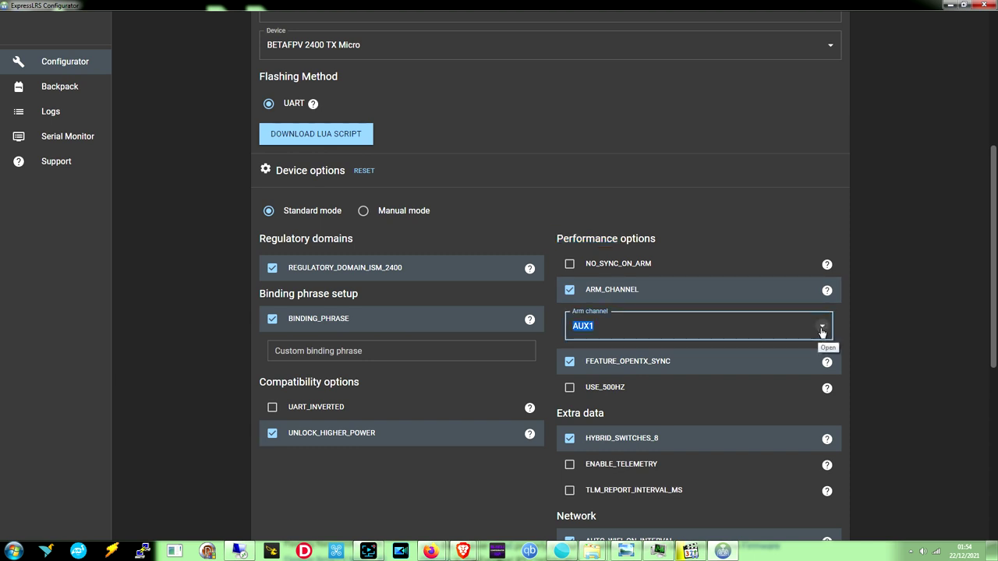
click(821, 329)
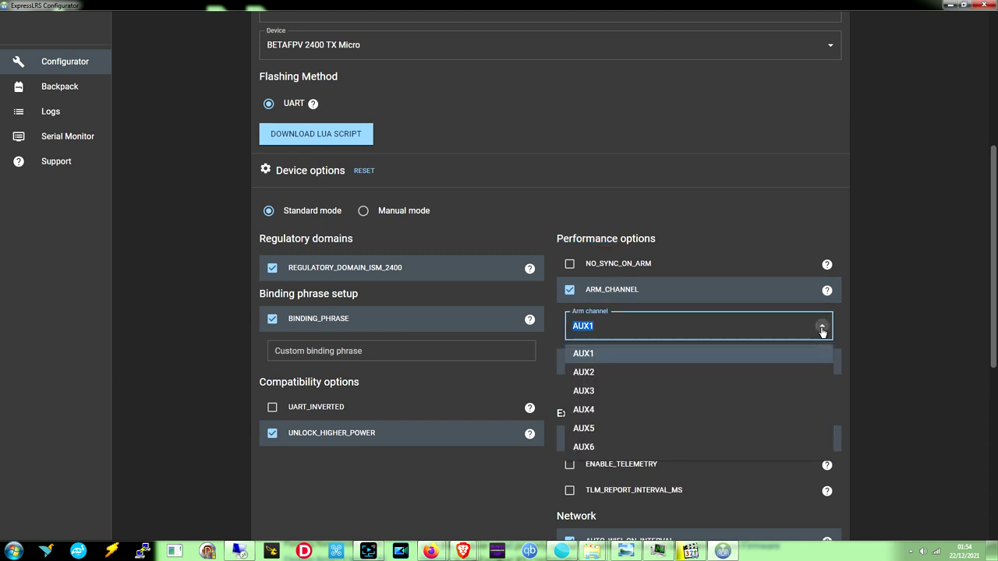
click(639, 410)
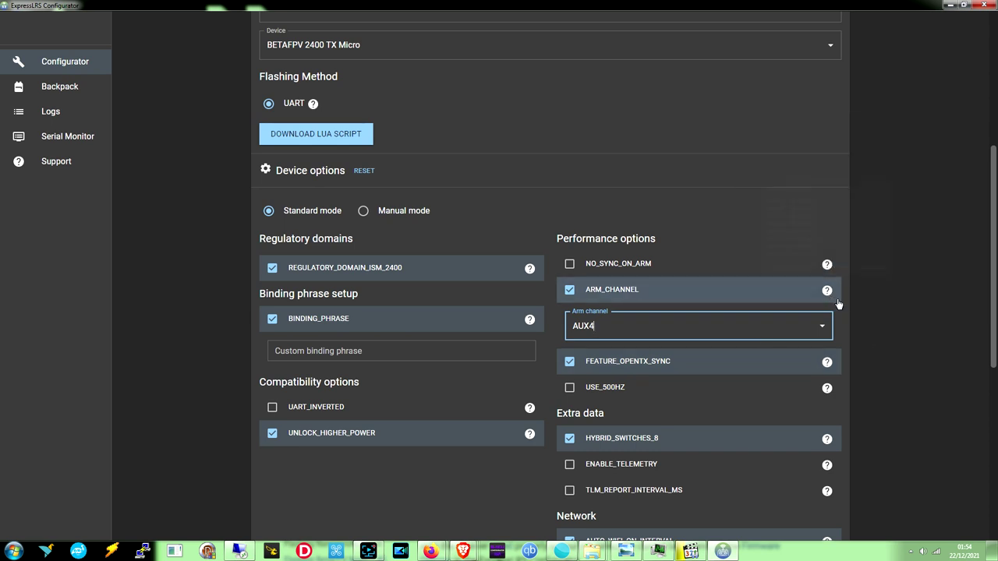
scroll(856, 334, down, 1)
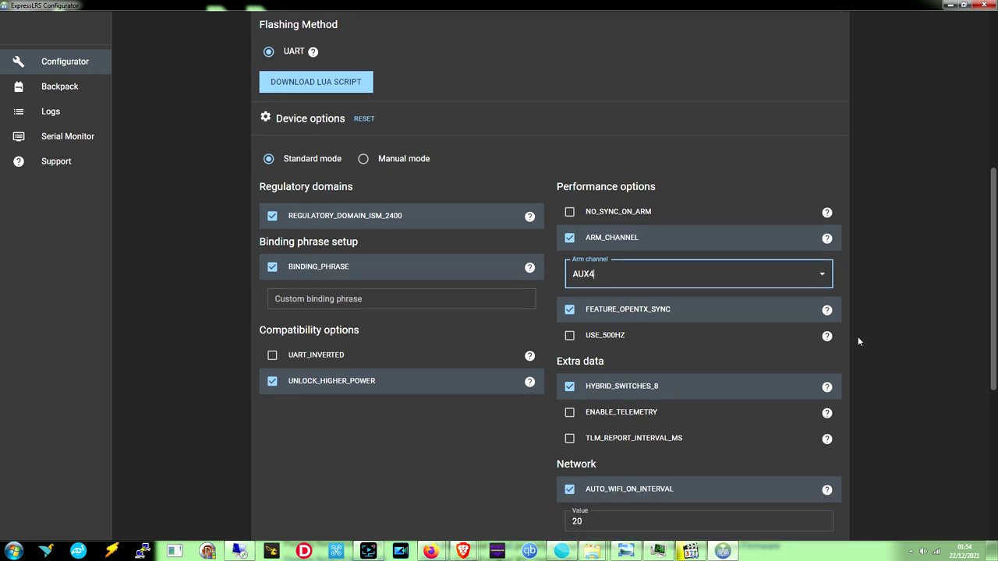
- Enable ENABLE_TELEMETRY and TLM_REPORT_INTERVAL_MS under Extra data, keeping the 320LU interval
scroll(858, 340, down, 1)
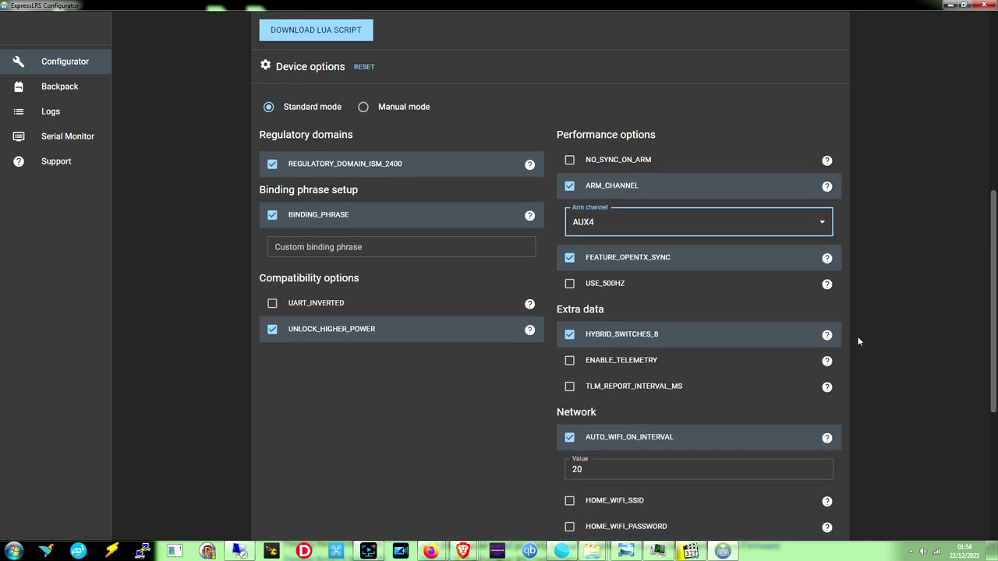
scroll(858, 341, down, 1)
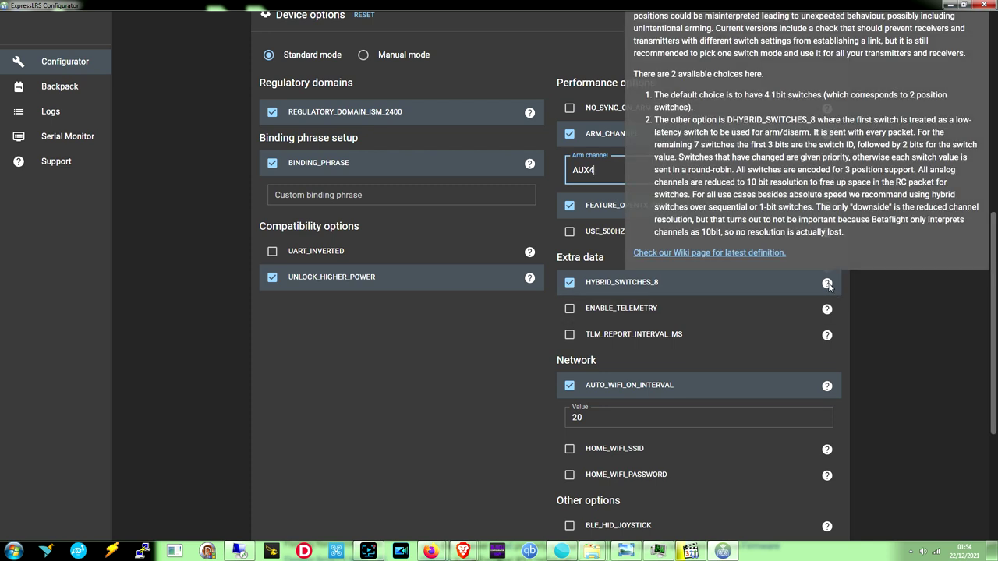
mouse_move(830, 311)
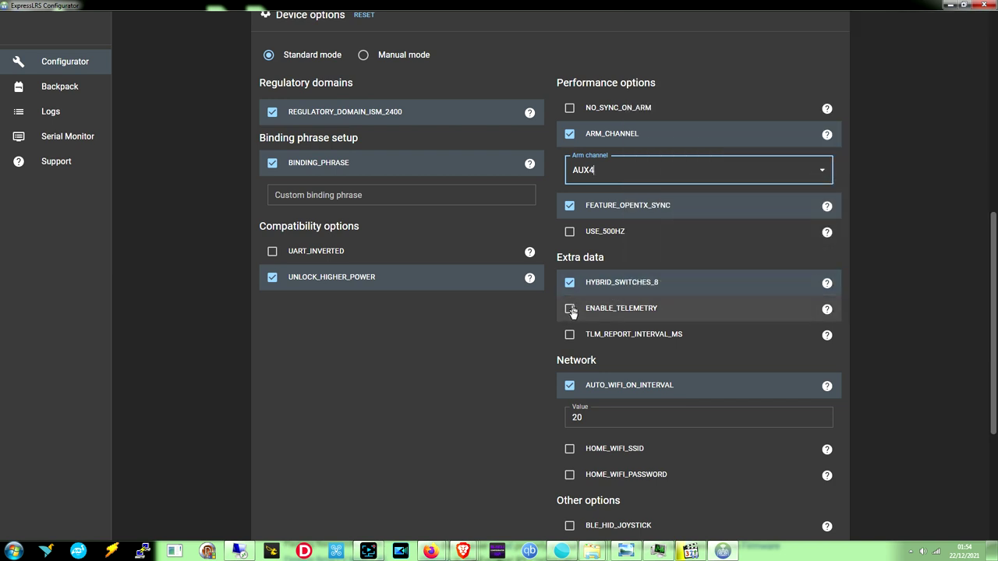
click(570, 309)
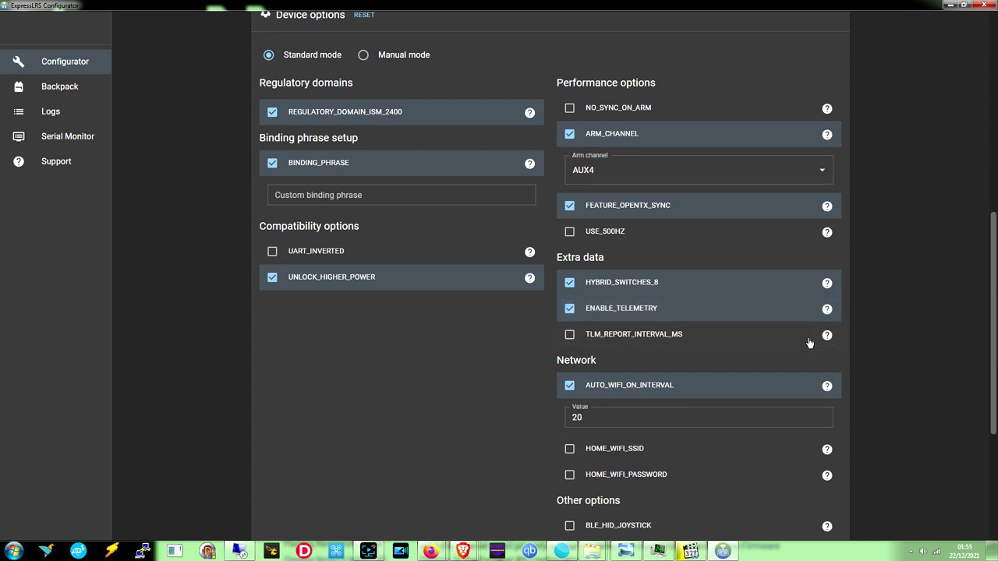
mouse_move(824, 338)
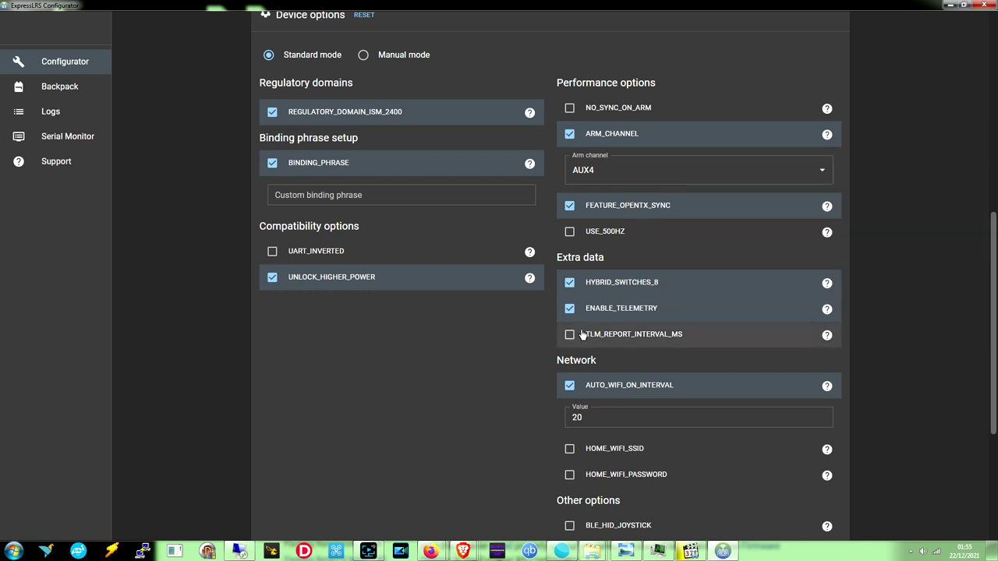
click(571, 340)
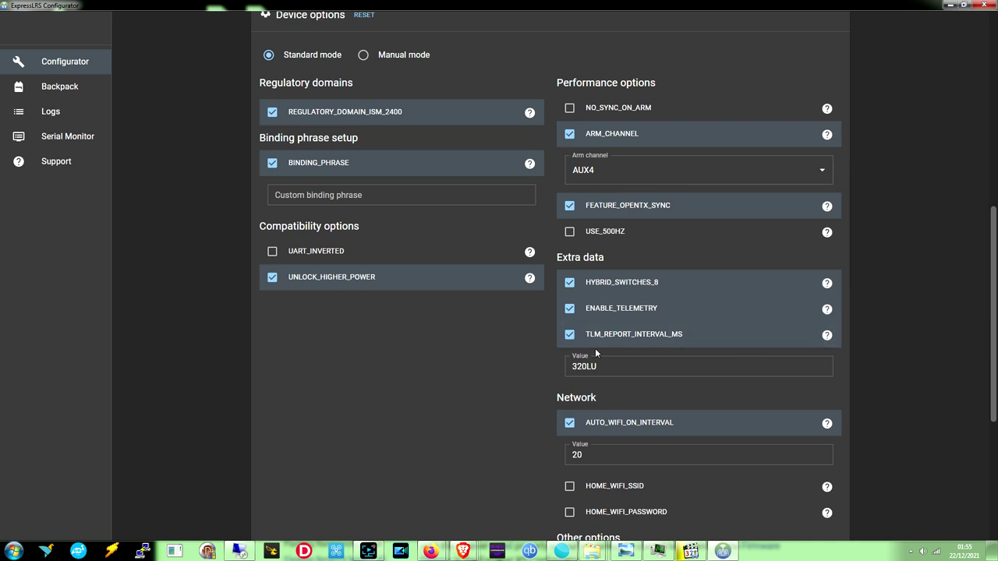
- Tick BLE_HID_JOYSTICK and USE_DYNAMIC_POWER under Other options, leaving WS2812_IS_GRB off
scroll(506, 363, down, 2)
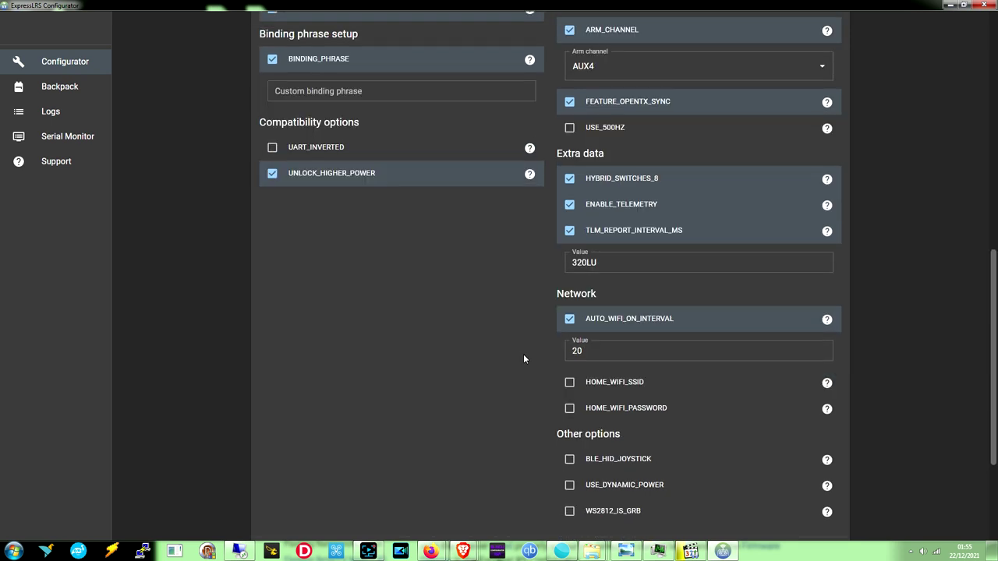
scroll(523, 359, down, 1)
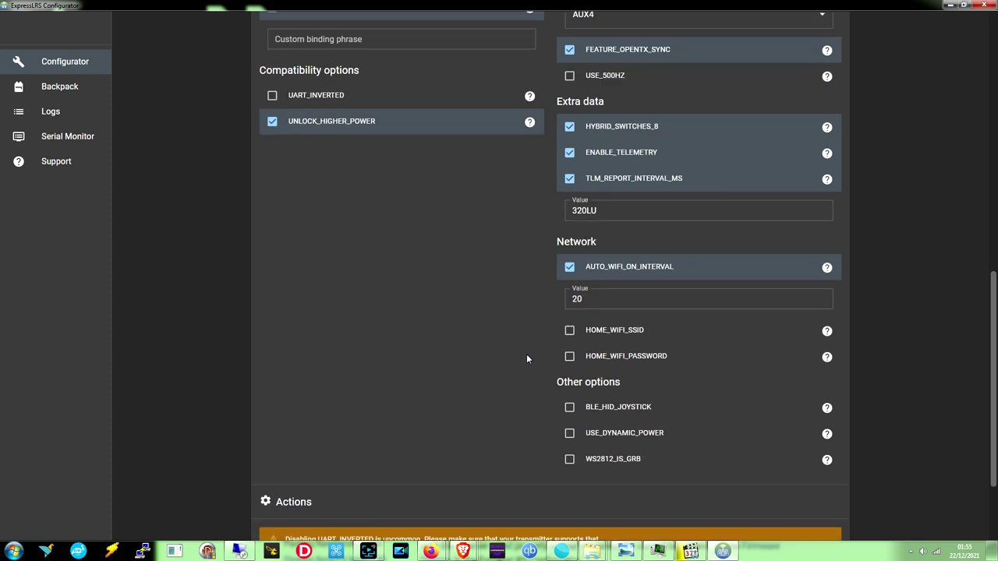
scroll(526, 358, down, 1)
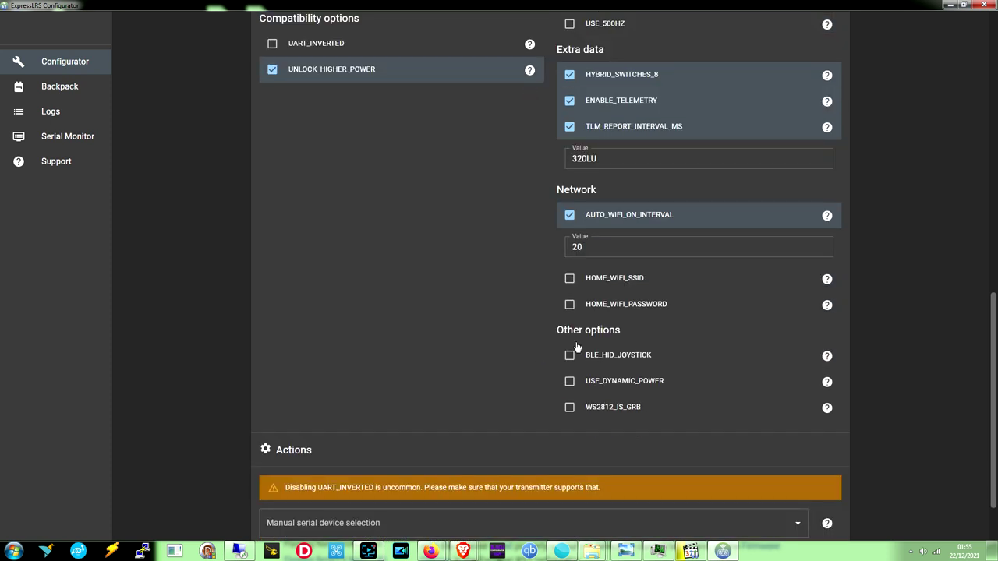
mouse_move(828, 280)
mouse_move(827, 357)
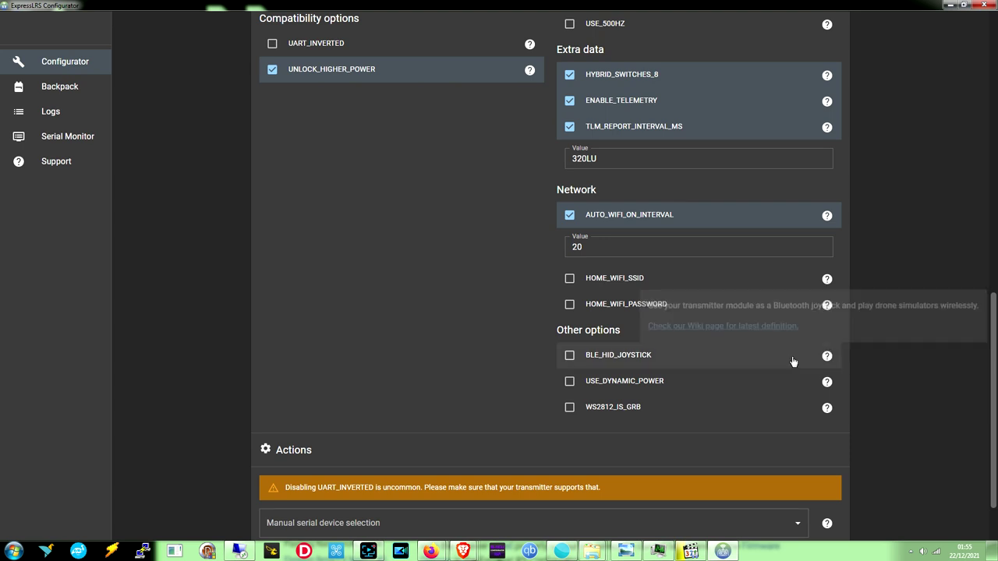
click(571, 356)
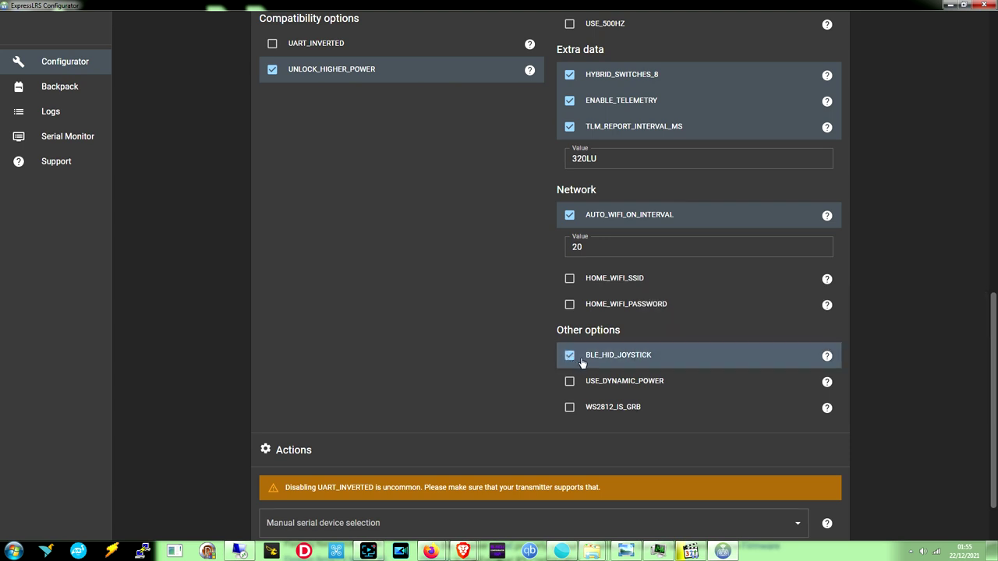
mouse_move(828, 382)
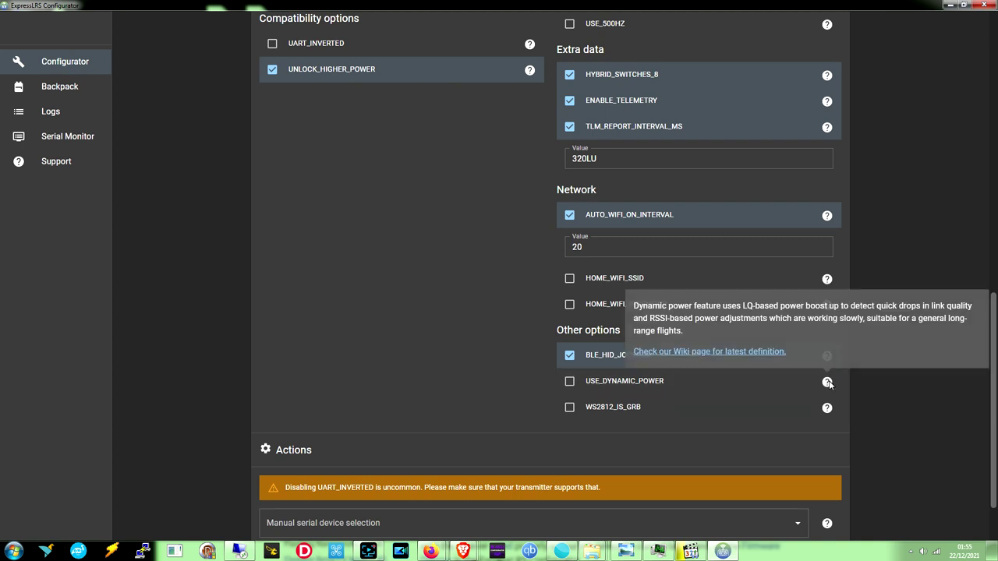
click(570, 382)
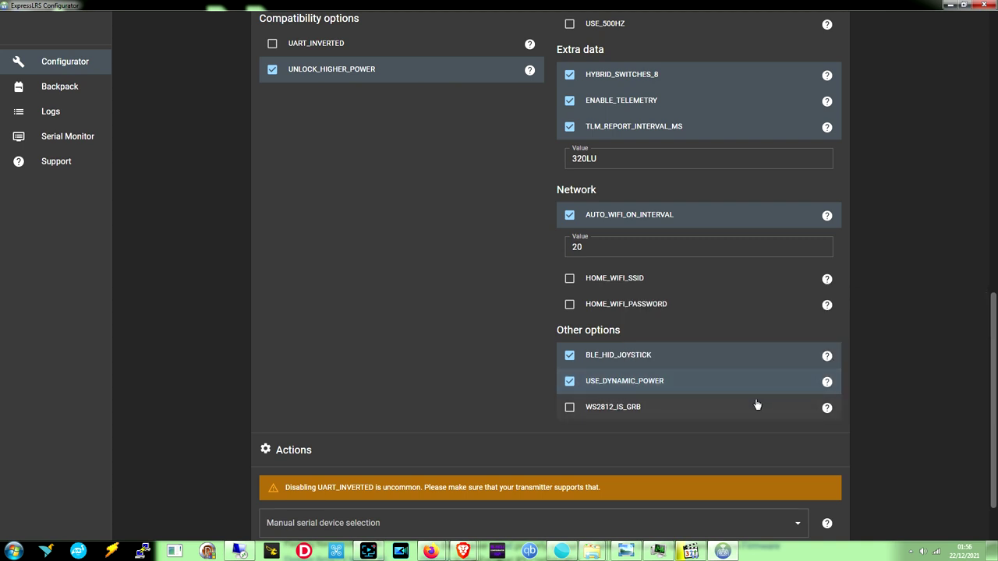
mouse_move(824, 410)
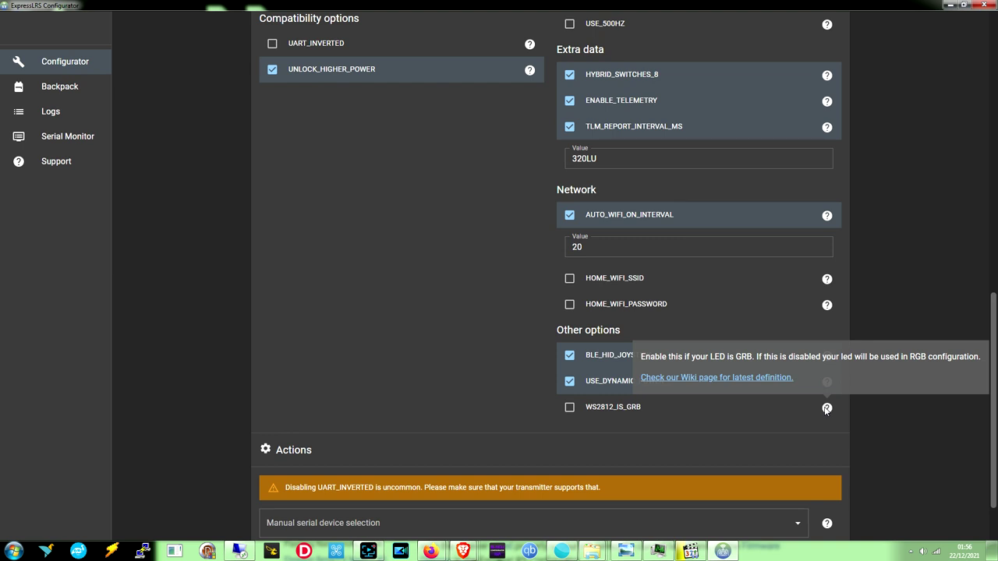
scroll(395, 270, down, 2)
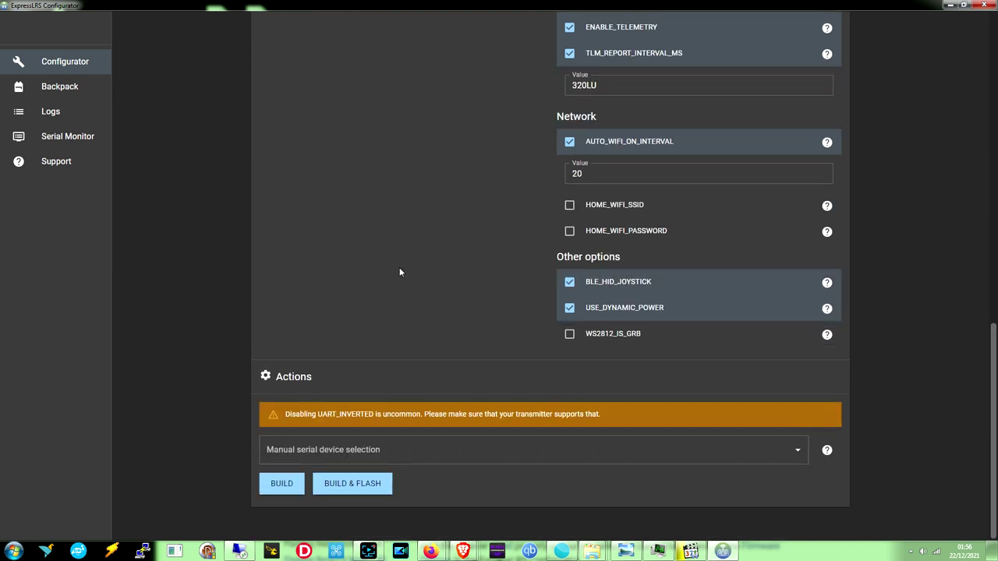
- Attempt BUILD & FLASH, which fails for a missing binding phrase, and untick BINDING_PHRASE
click(347, 484)
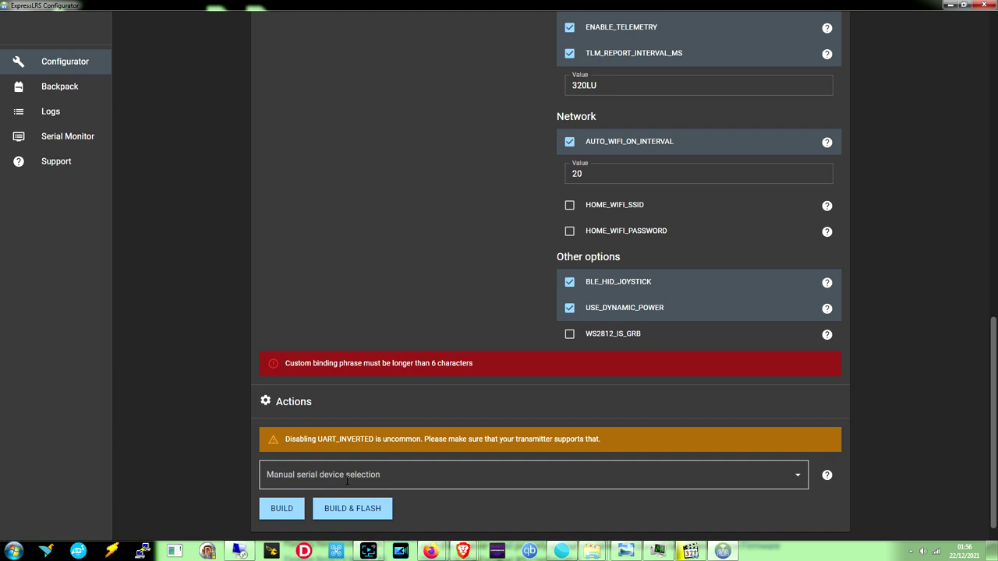
scroll(347, 481, up, 3)
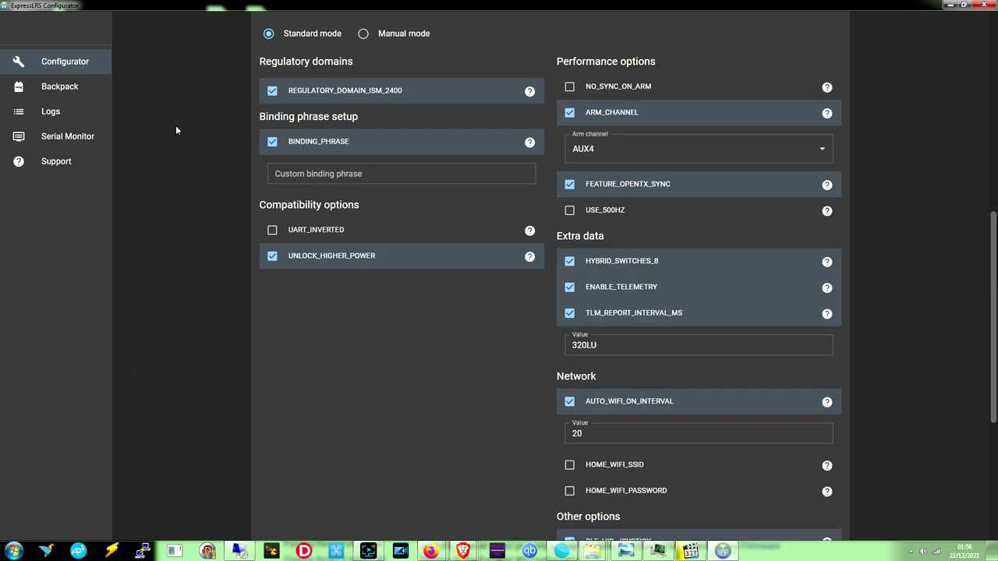
click(273, 142)
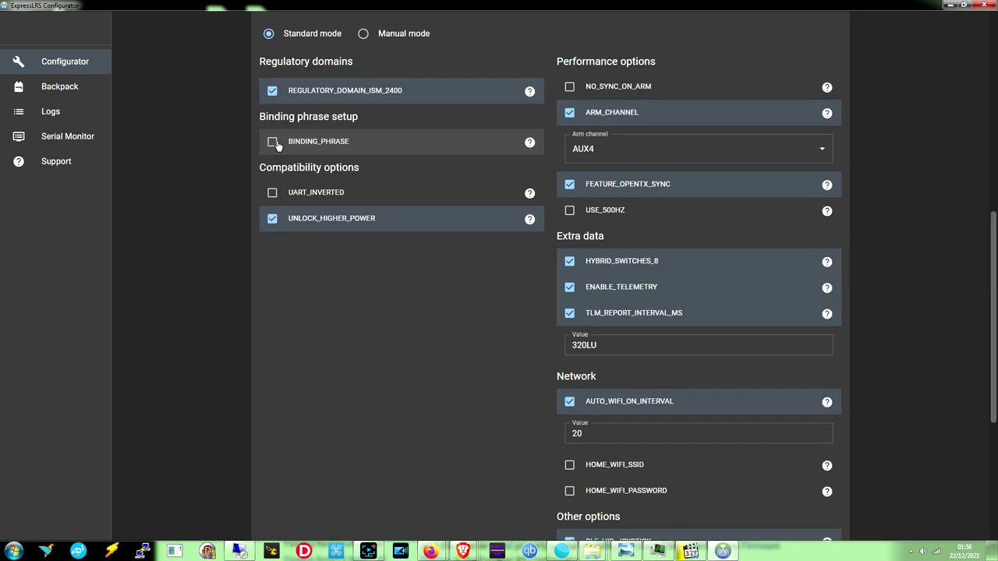
scroll(399, 197, down, 2)
scroll(399, 198, down, 1)
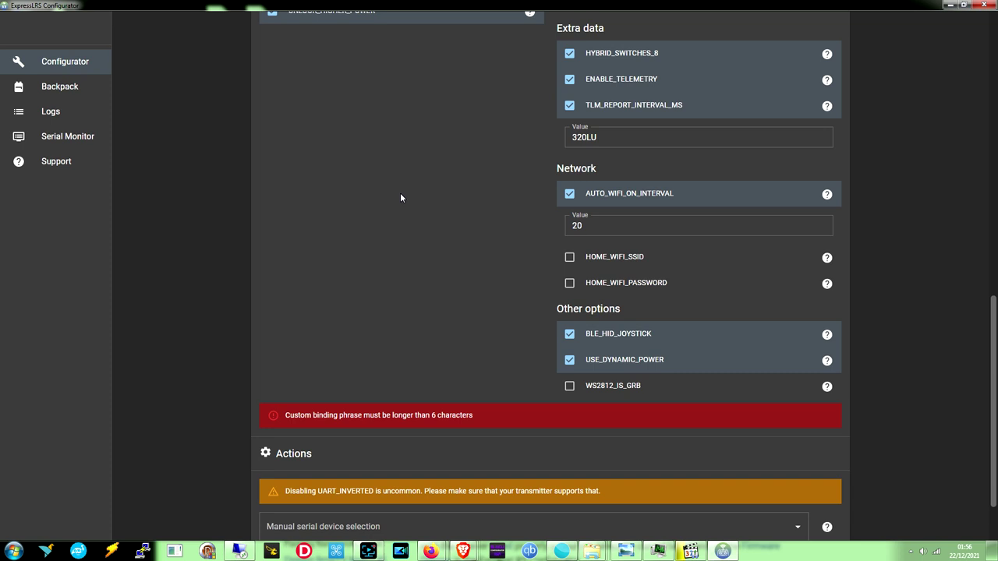
scroll(401, 198, up, 4)
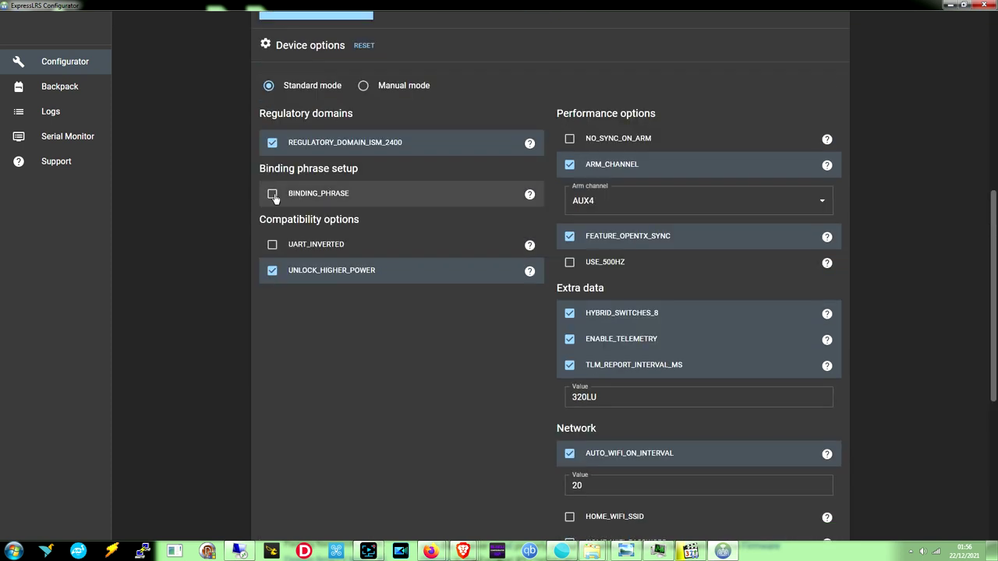
- Re-enable BINDING_PHRASE with a 7-character custom binding phrase and start the build and flash
click(273, 195)
click(306, 225)
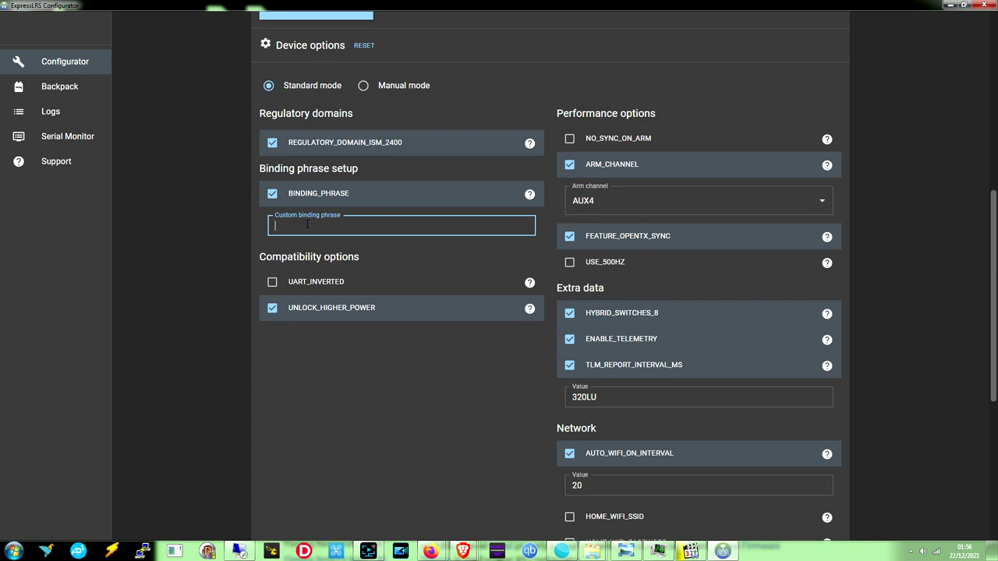
text(n3m1s1s)
scroll(309, 229, down, 5)
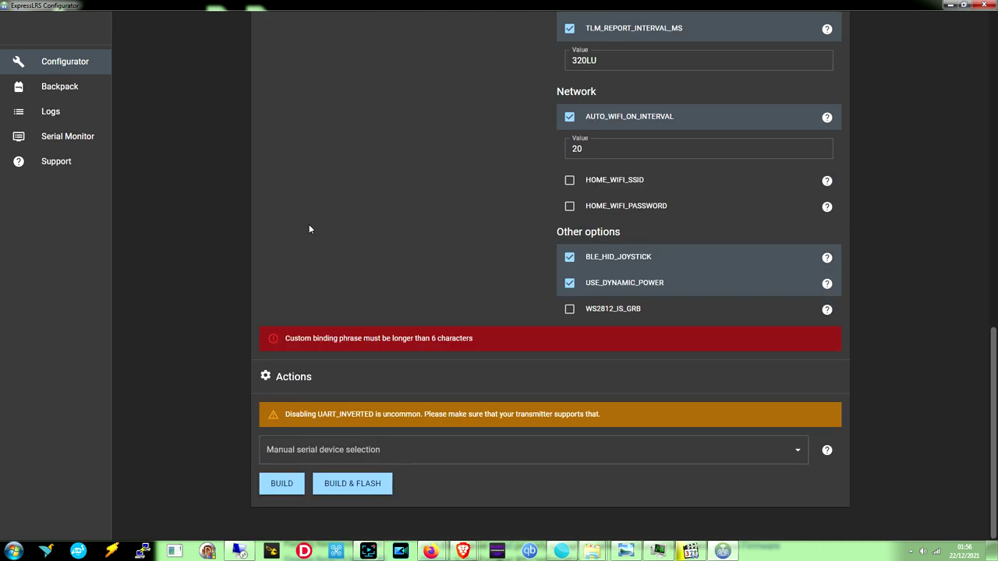
click(365, 498)
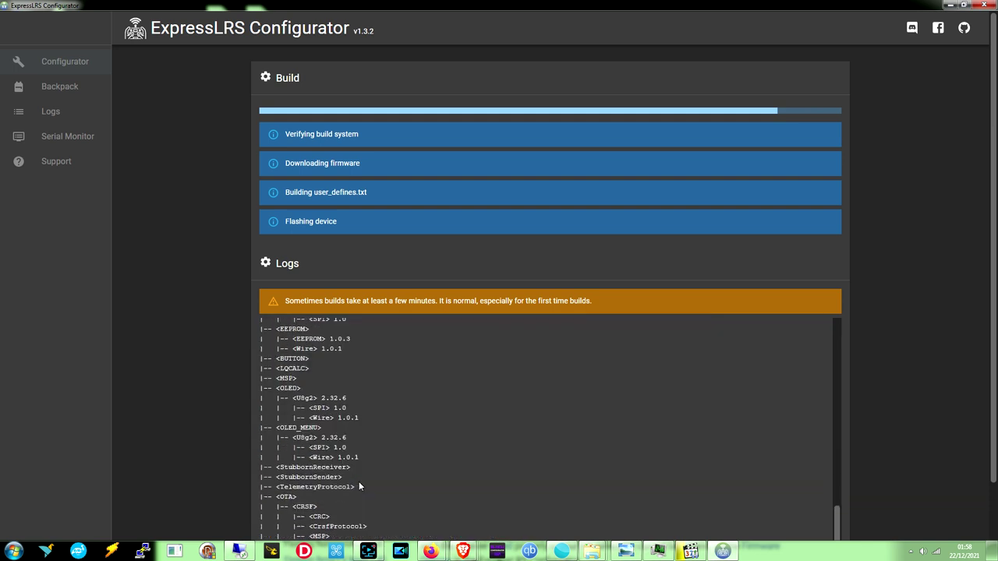
- Follow the compilation output in the Logs panel as the firmware builds and flashes
scroll(534, 298, down, 1)
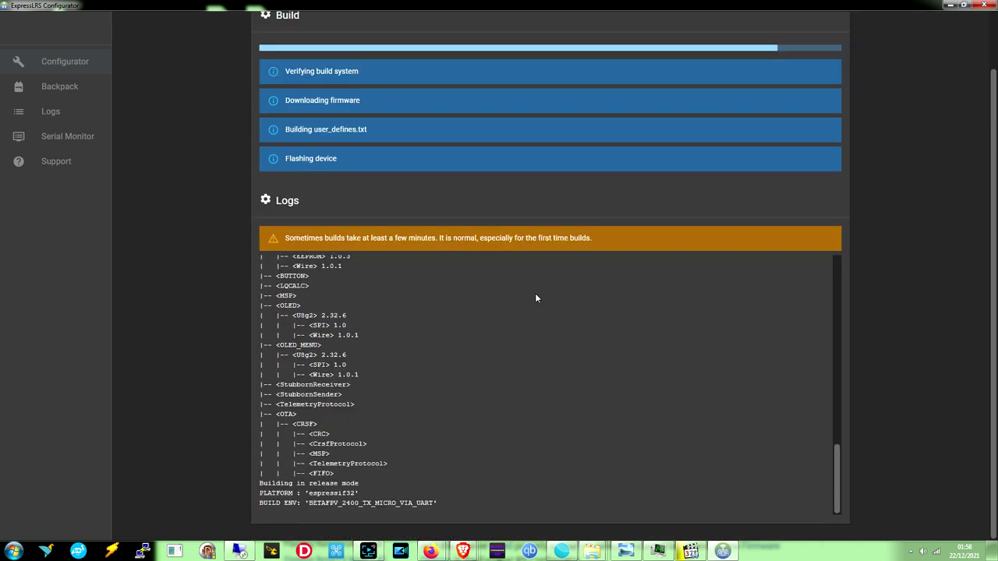